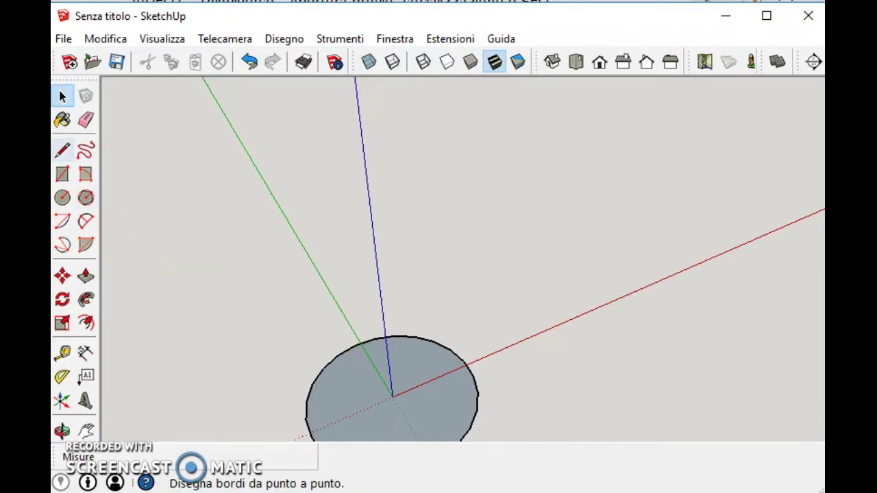
# Draw a bent line from the green axis: a 20 mm segment followed by a 200 mm segment.
pyautogui.click(62, 150)
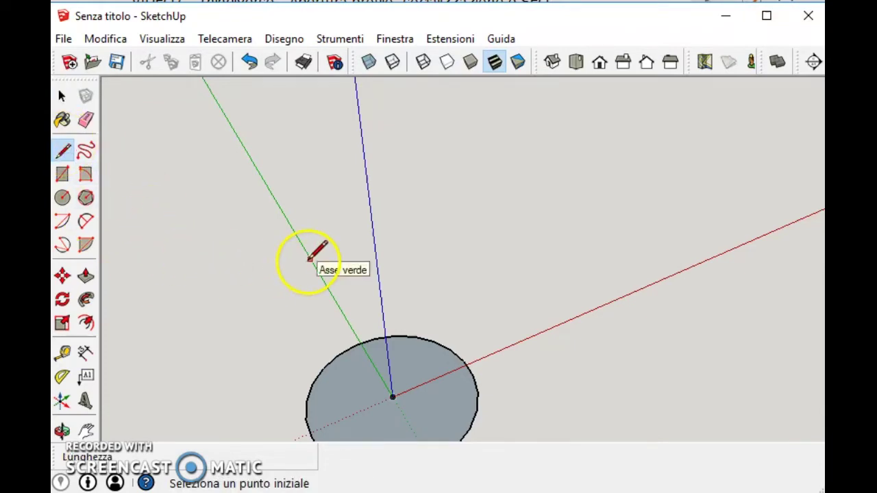
pyautogui.click(295, 234)
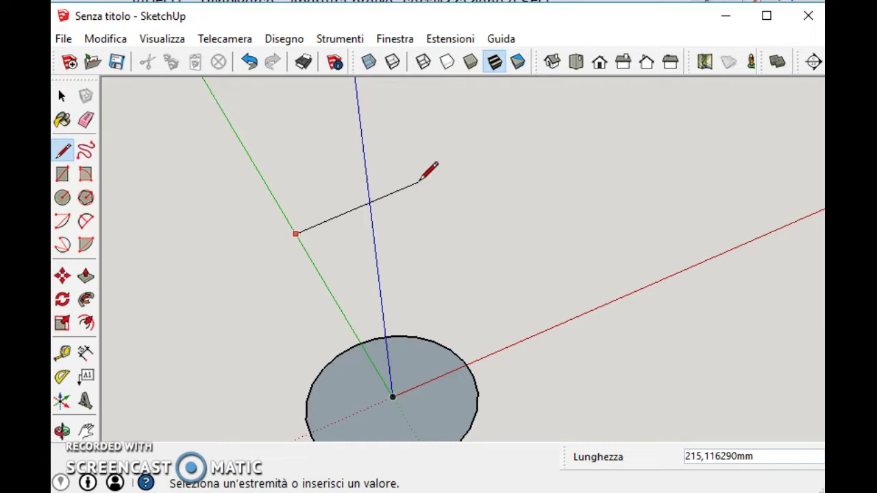
pyautogui.write('20')
pyautogui.press('Return')
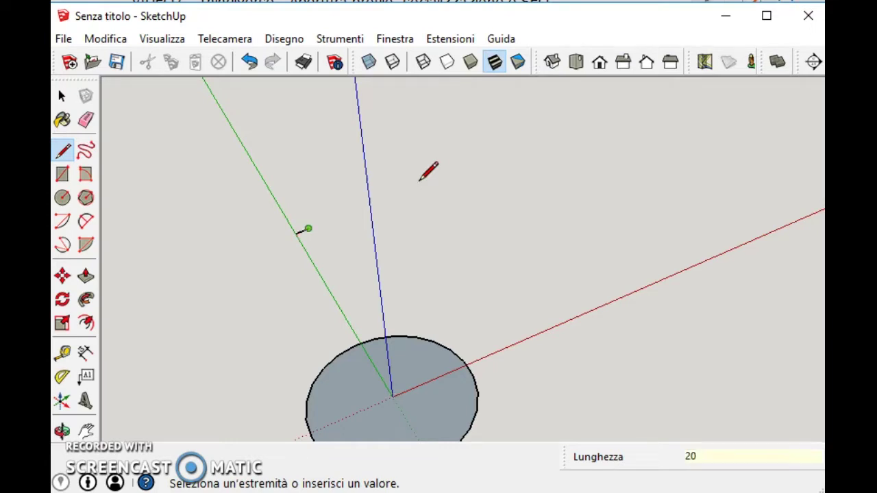
pyautogui.write('200')
pyautogui.press('Return')
pyautogui.click(353, 289)
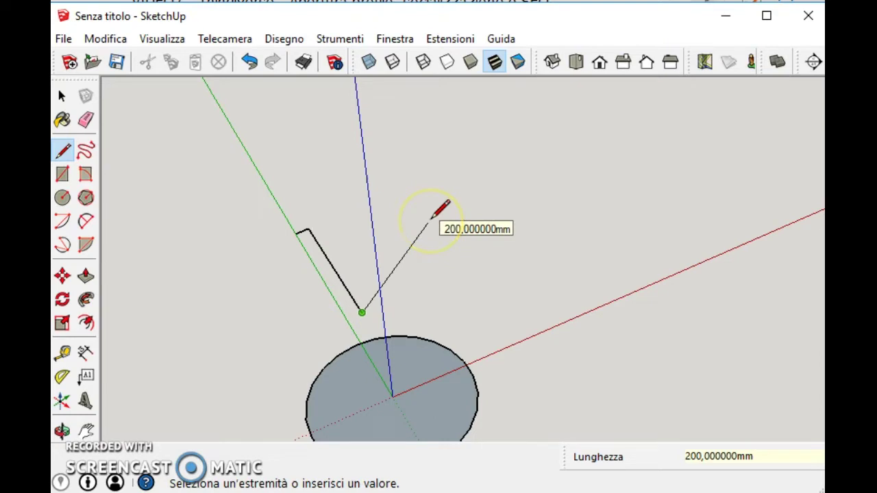
pyautogui.press('Escape')
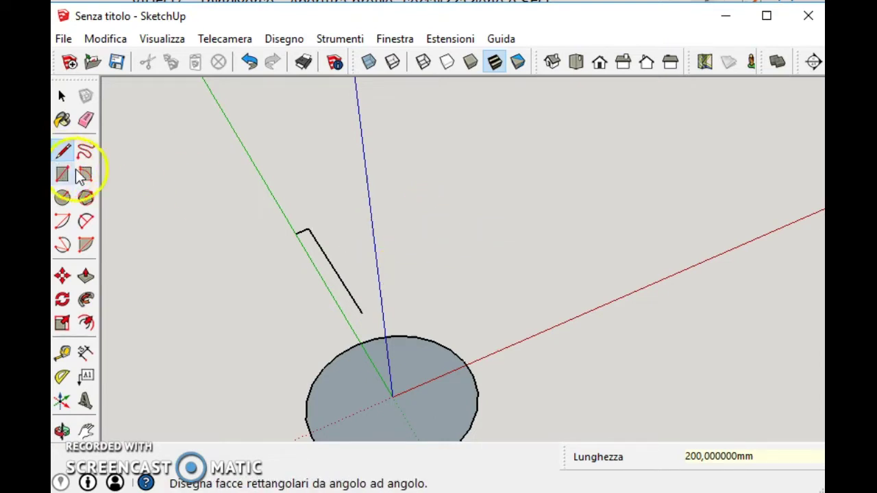
pyautogui.click(62, 176)
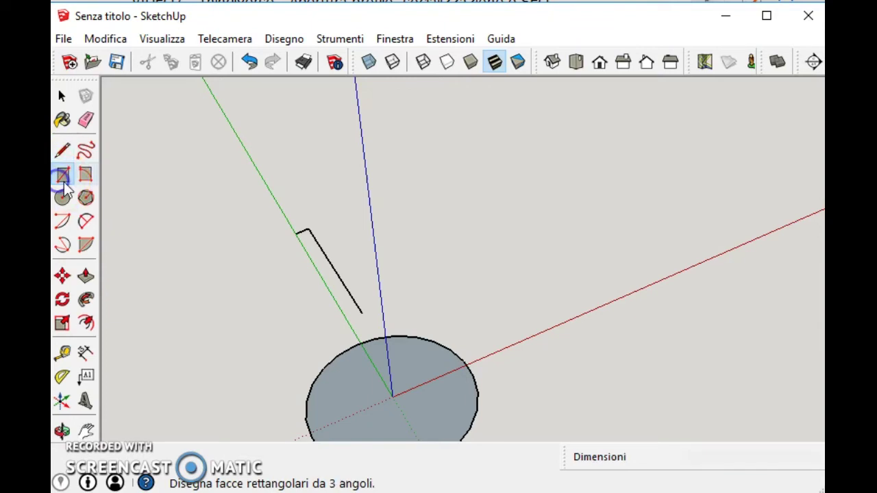
# Draw a 15 by 36 mm rectangle with its first corner beside the green axis.
pyautogui.click(242, 146)
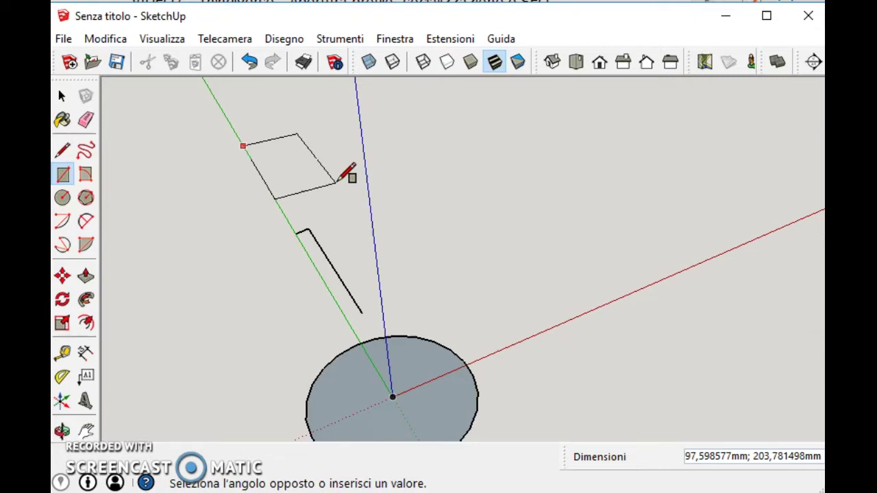
pyautogui.write('15;')
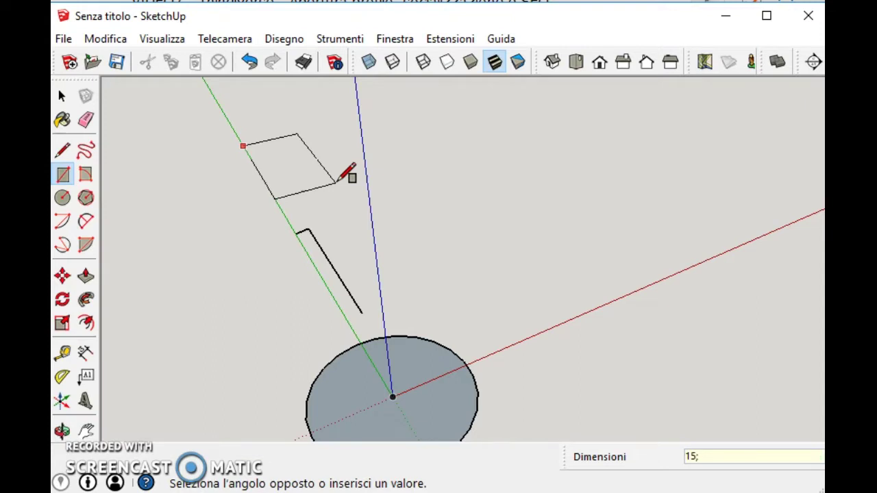
pyautogui.write('36')
pyautogui.press('Return')
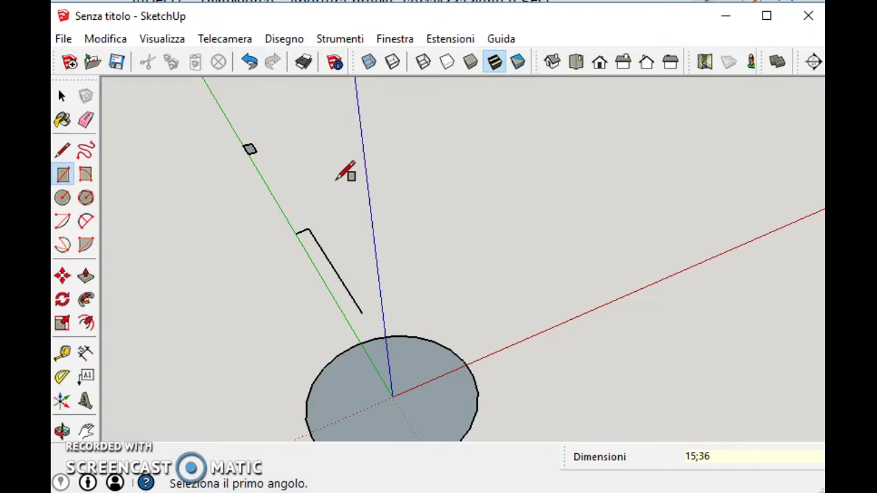
# Draw a circle of radius 20 centred on the green axis next to the bent line.
pyautogui.click(62, 198)
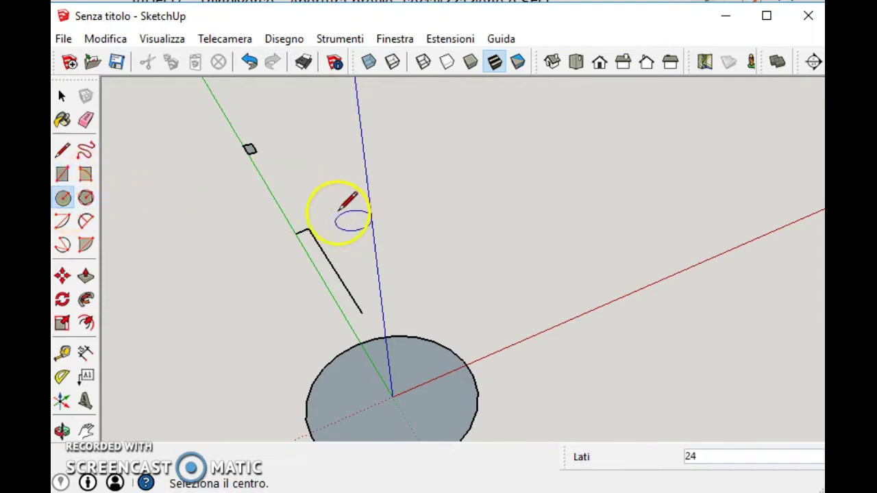
pyautogui.click(273, 202)
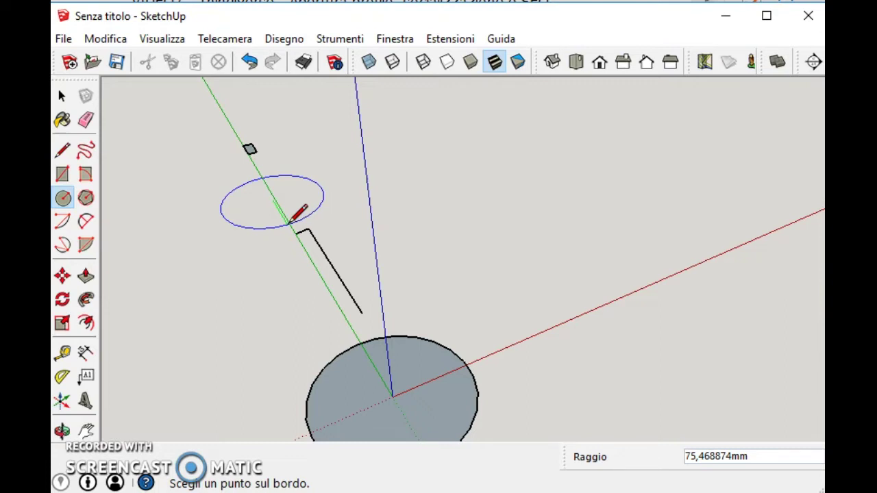
pyautogui.write('20')
pyautogui.press('Return')
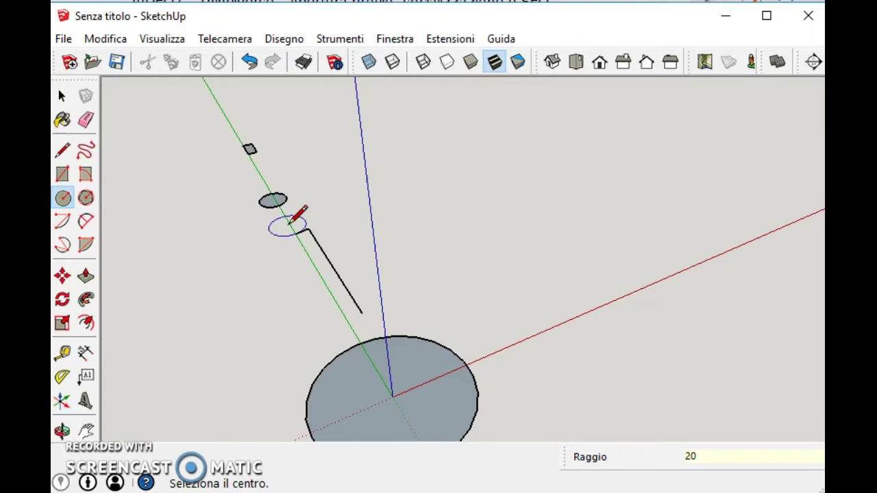
pyautogui.click(86, 276)
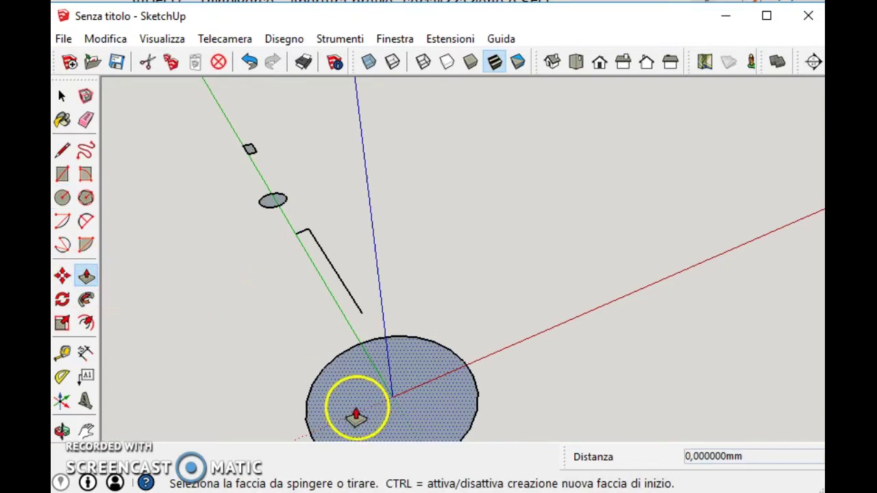
# Push/pull the large circle at the origin up into a cylinder 120 mm tall.
pyautogui.moveTo(374, 381); pyautogui.dragTo(323, 194)
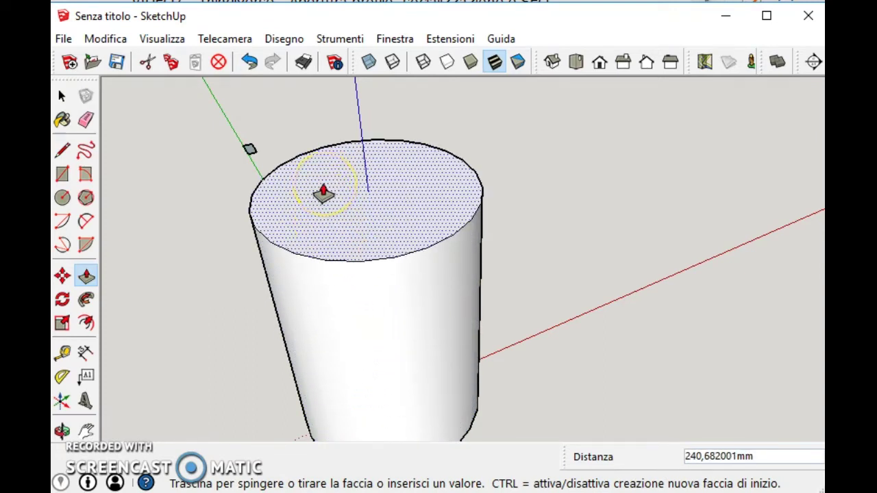
pyautogui.moveTo(323, 193)
pyautogui.mouseDown()
pyautogui.moveTo(353, 356)
pyautogui.moveTo(350, 306)
pyautogui.mouseUp()
pyautogui.write('120')
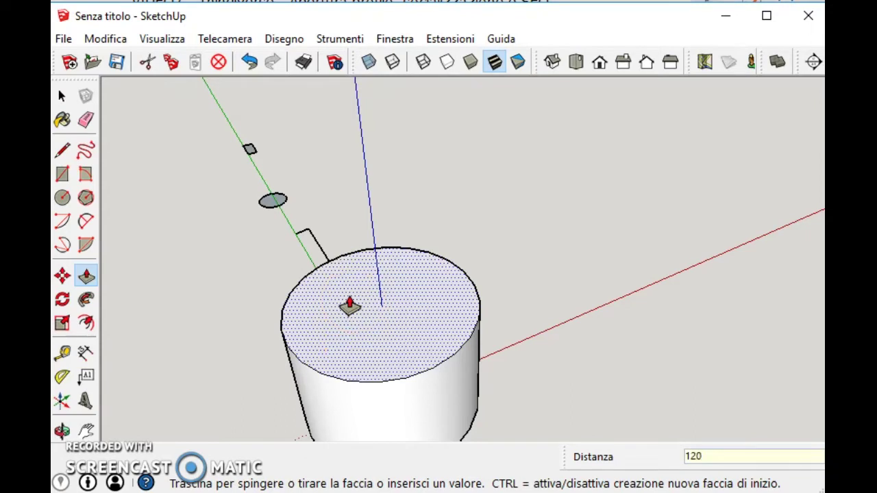
pyautogui.press('Return')
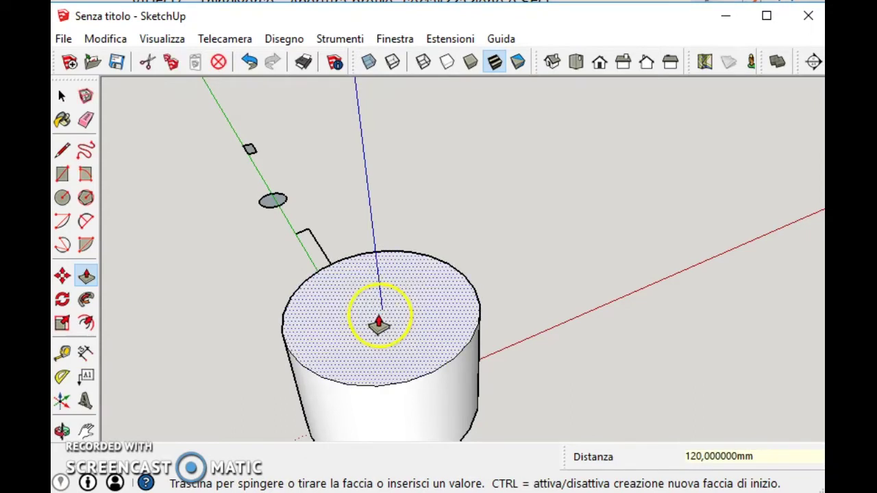
pyautogui.scroll(-2, 377, 319)
pyautogui.click(61, 299)
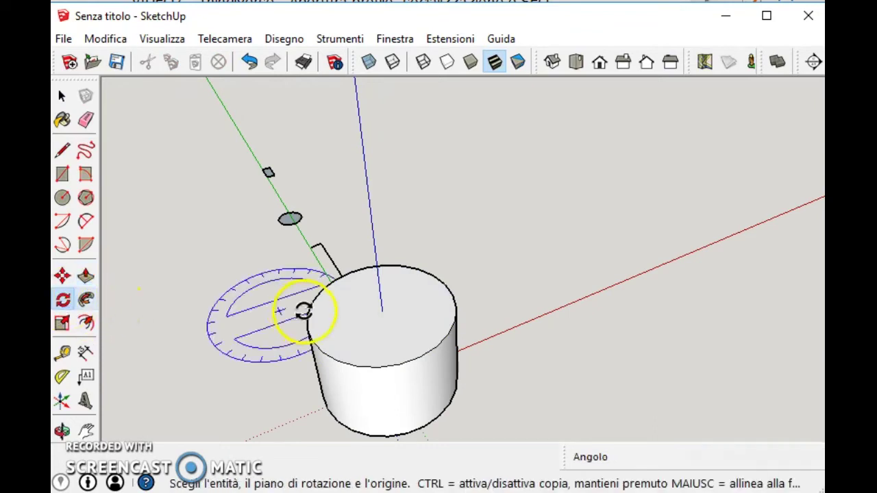
# Select the whole cylinder and rotate it 90 degrees about its top-face centre.
pyautogui.click(62, 96)
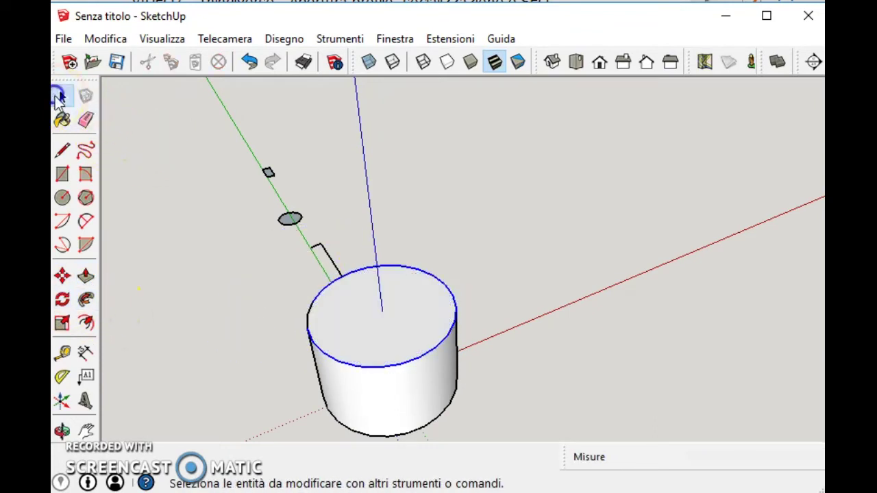
pyautogui.keyDown('shift'); pyautogui.click(407, 370); pyautogui.keyUp('shift')
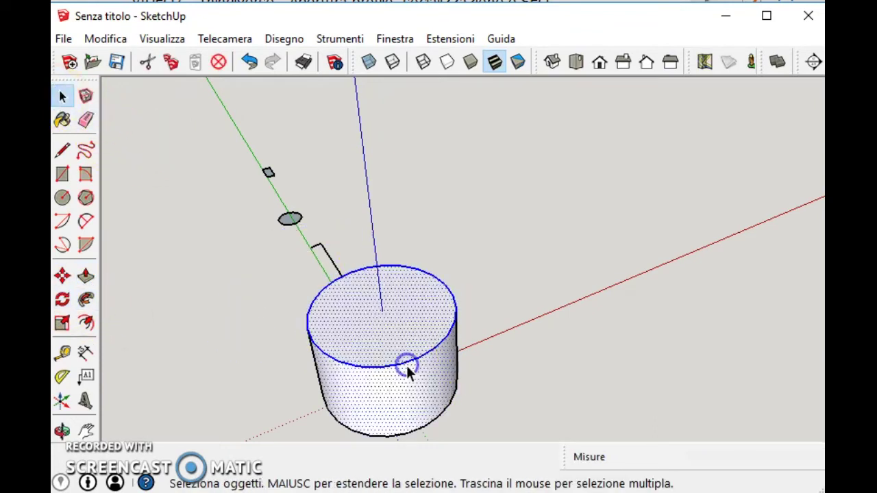
pyautogui.click(62, 299)
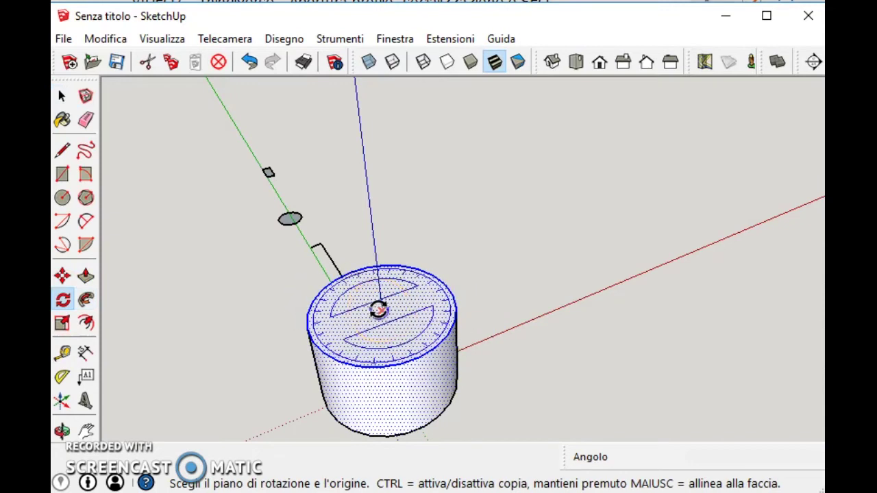
pyautogui.click(381, 312)
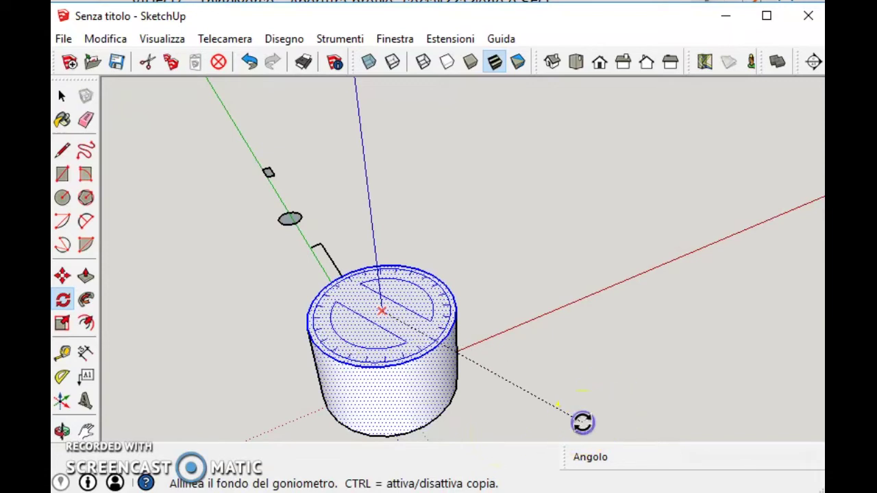
pyautogui.click(583, 422)
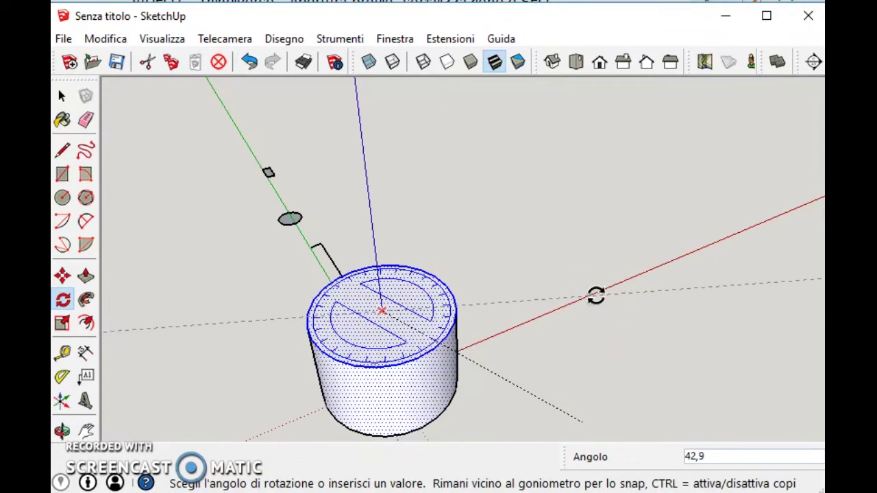
pyautogui.write('9')
pyautogui.write('0')
pyautogui.press('Return')
# Scale the cylinder uniformly by a factor of 1,25 from its top corner grip.
pyautogui.click(62, 325)
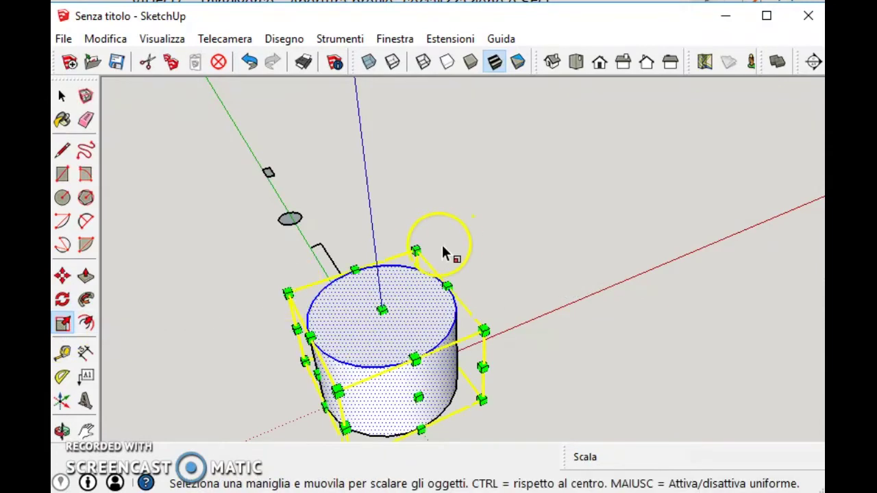
pyautogui.moveTo(417, 249); pyautogui.dragTo(442, 214)
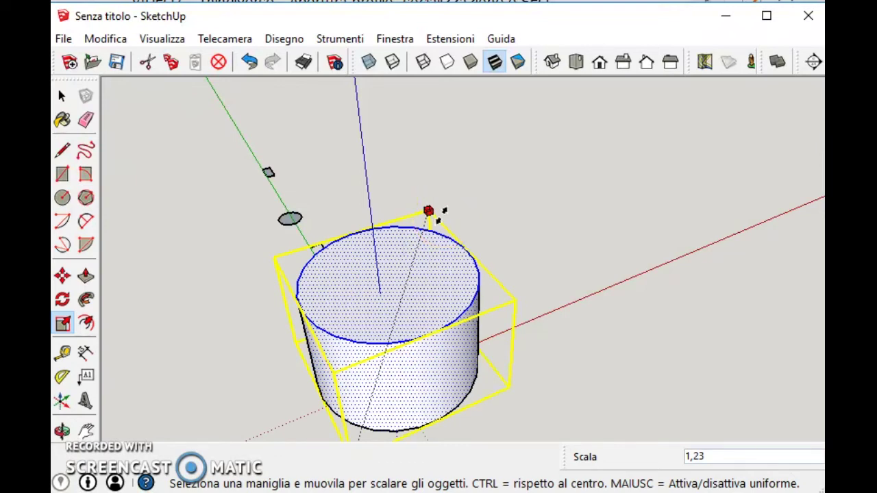
pyautogui.write('1,')
pyautogui.write('25')
pyautogui.press('Return')
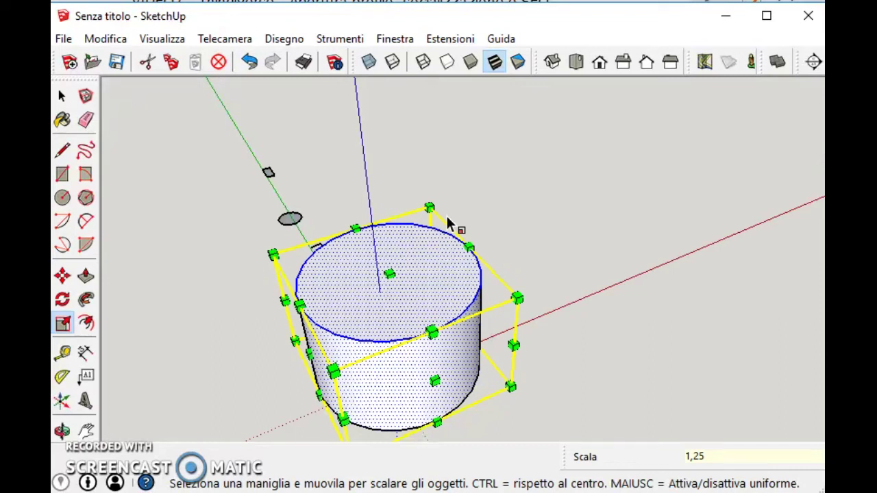
pyautogui.click(61, 96)
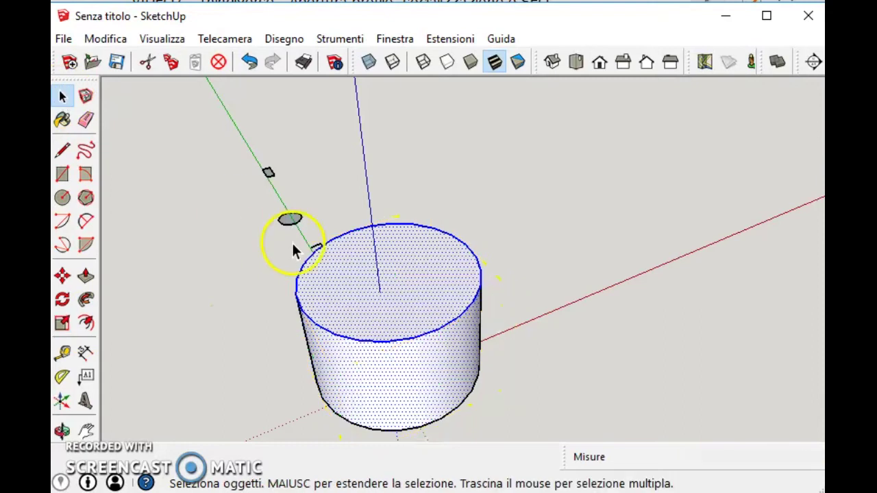
pyautogui.click(351, 296)
pyautogui.click(86, 323)
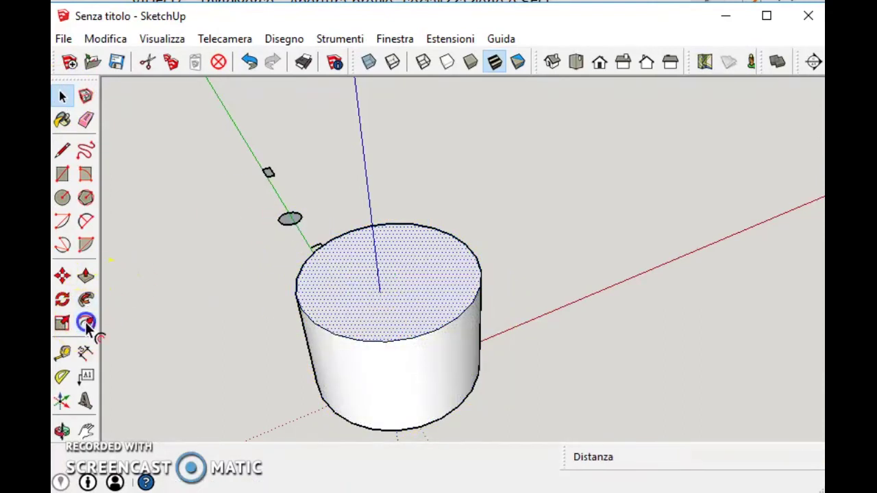
pyautogui.click(430, 340)
pyautogui.click(443, 341)
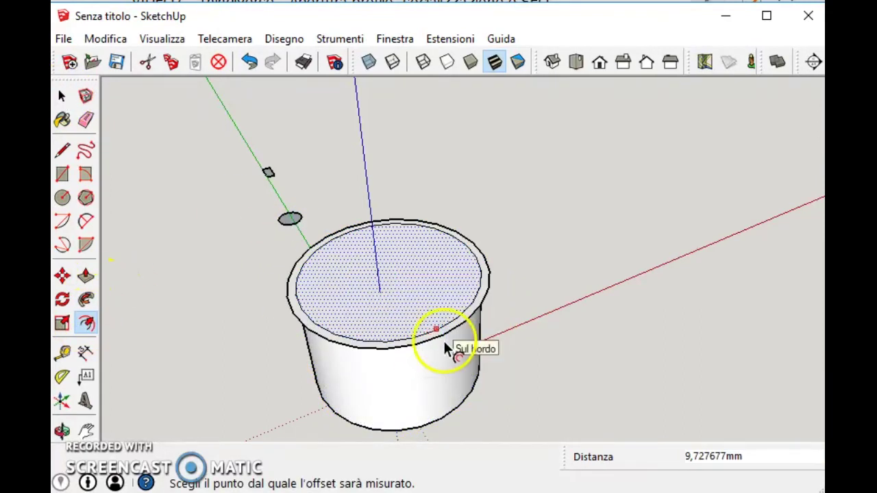
pyautogui.click(439, 338)
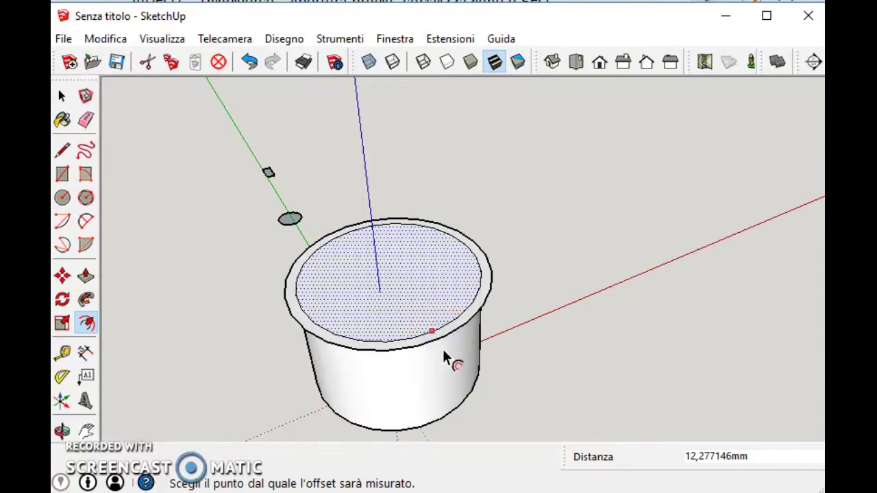
pyautogui.hotkey('ctrl', 'z')
pyautogui.click(446, 324)
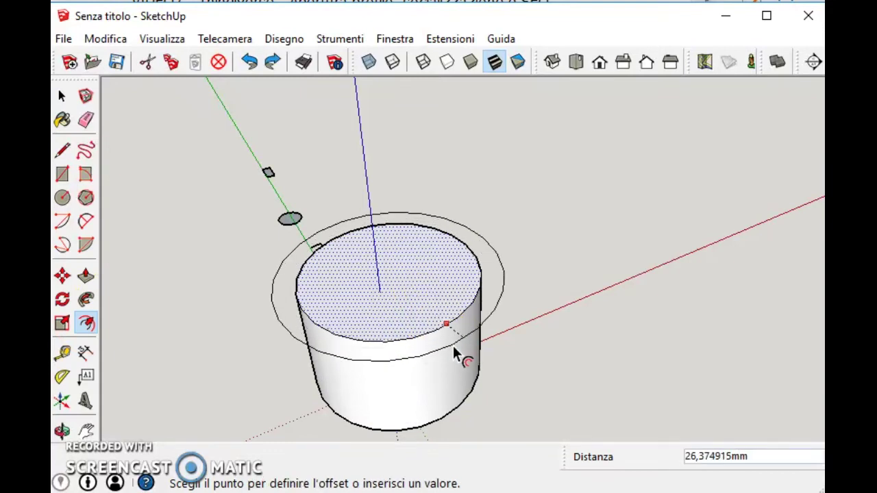
pyautogui.press('Escape')
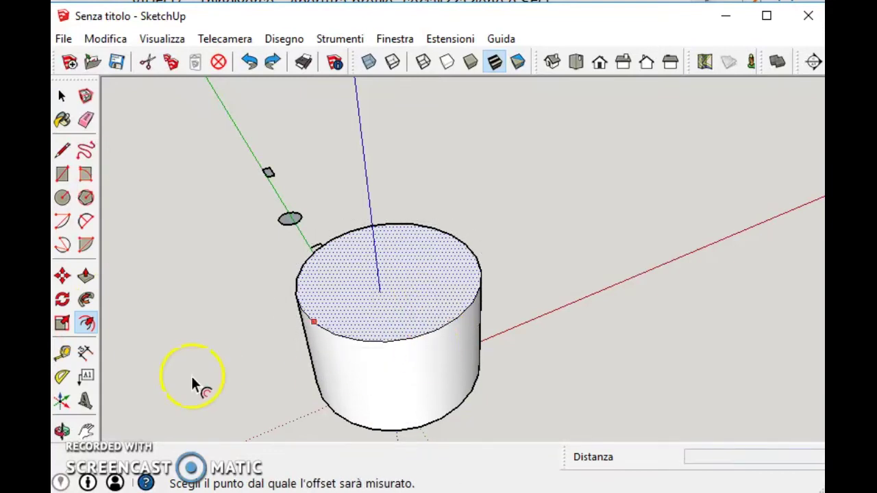
pyautogui.click(62, 353)
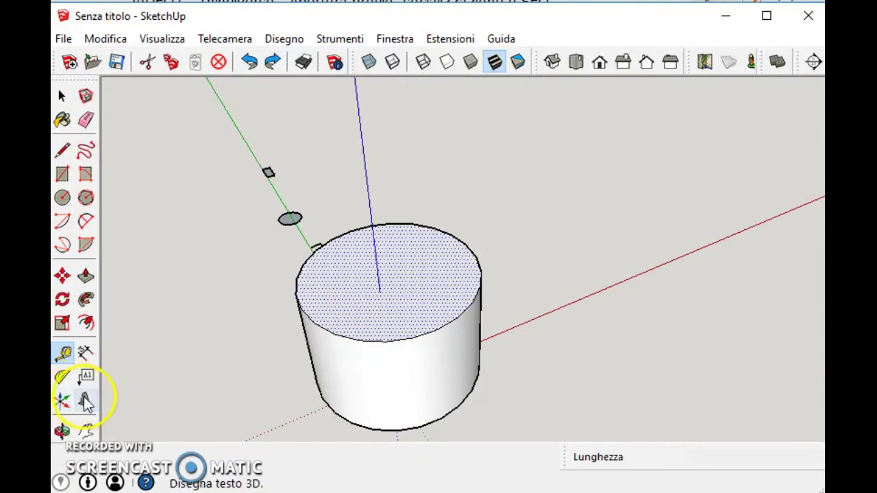
pyautogui.moveTo(117, 372); pyautogui.dragTo(153, 211, button='middle')
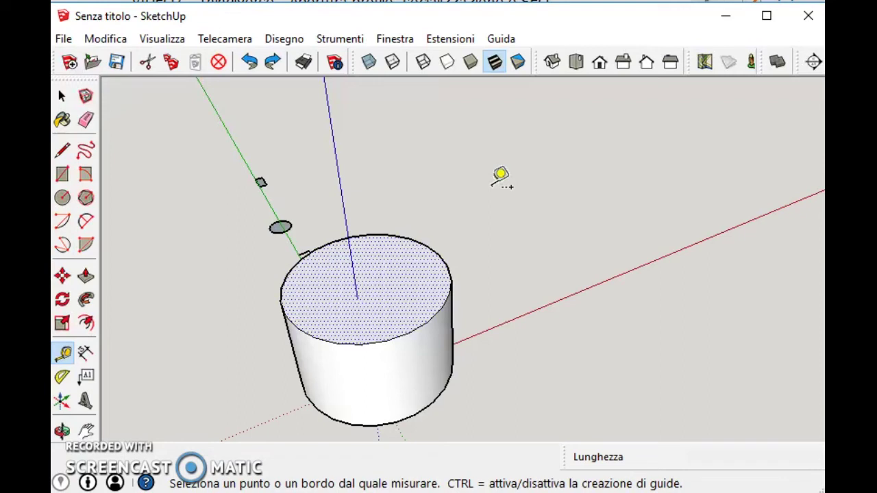
pyautogui.click(494, 211)
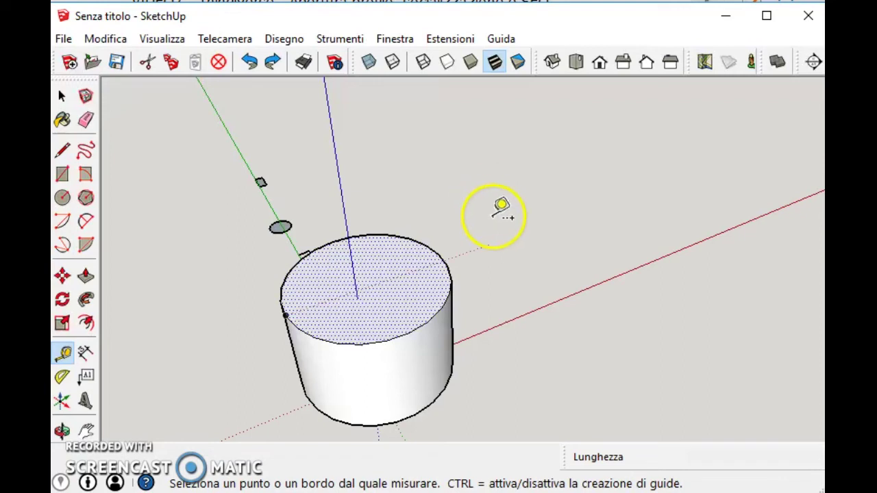